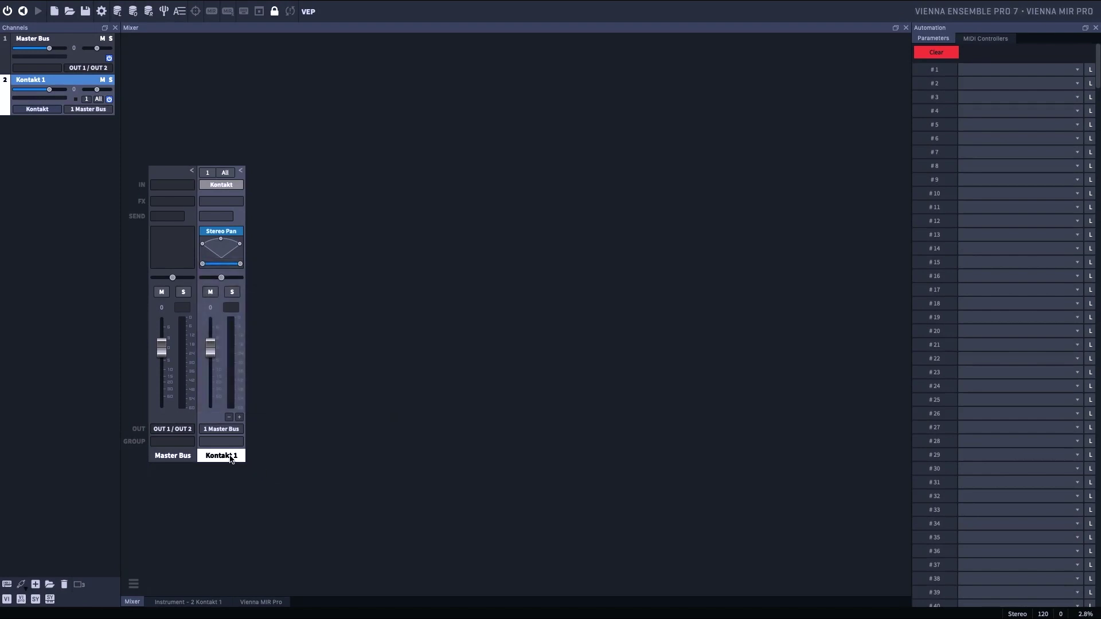
Duplicate the Kontakt 1 channel with Ctrl+D, making five copies beside the Master Bus.
key("ctrl+d")
key("ctrl+d")
key("ctrl+d")
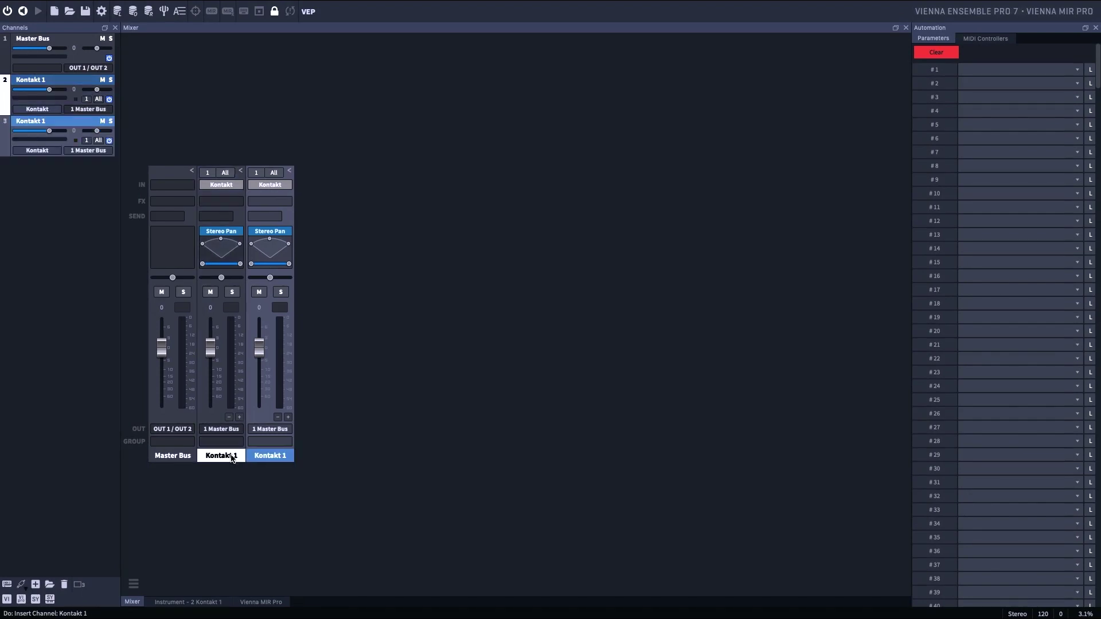
key("ctrl+d")
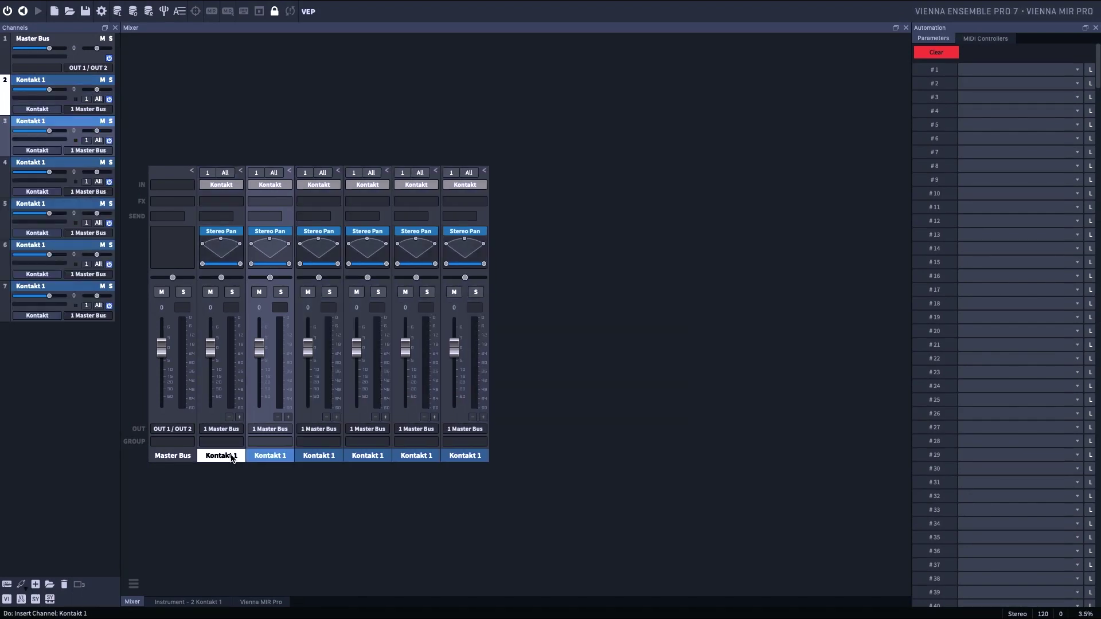
Copy the six Kontakt 1 strips as a channel set and insert it, giving twelve channels.
left_click(203, 7)
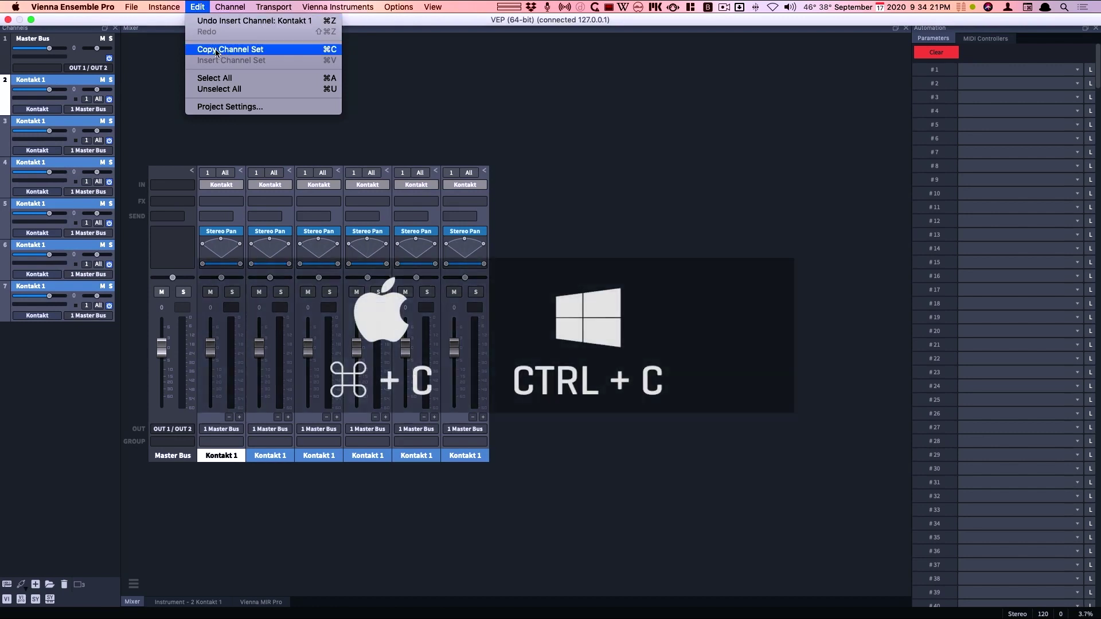
left_click(246, 50)
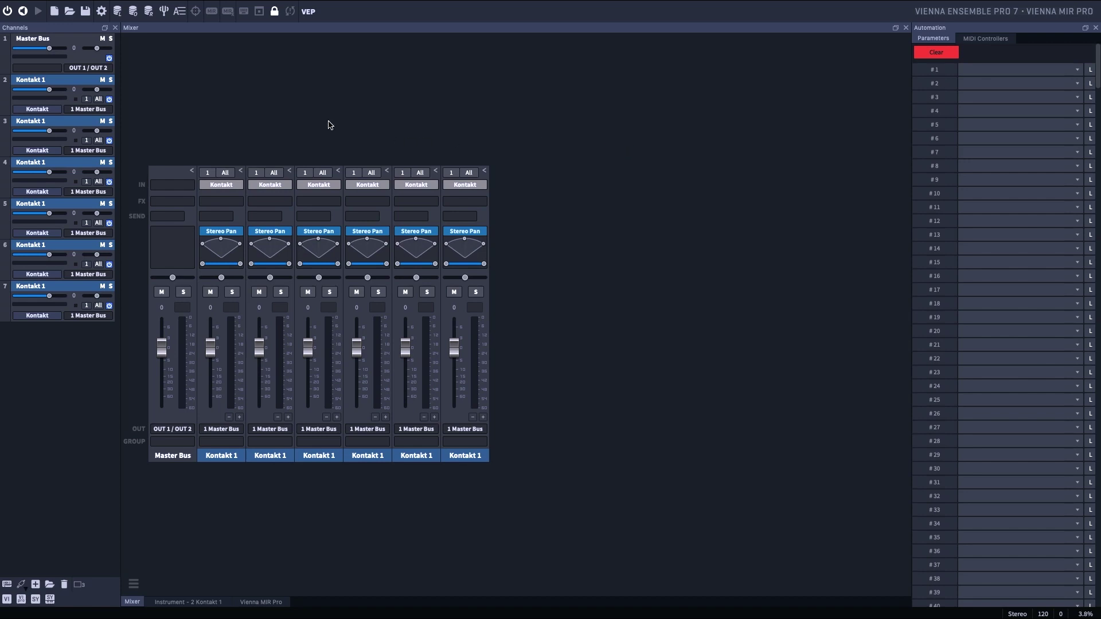
left_click_drag(232, 108, 501, 448)
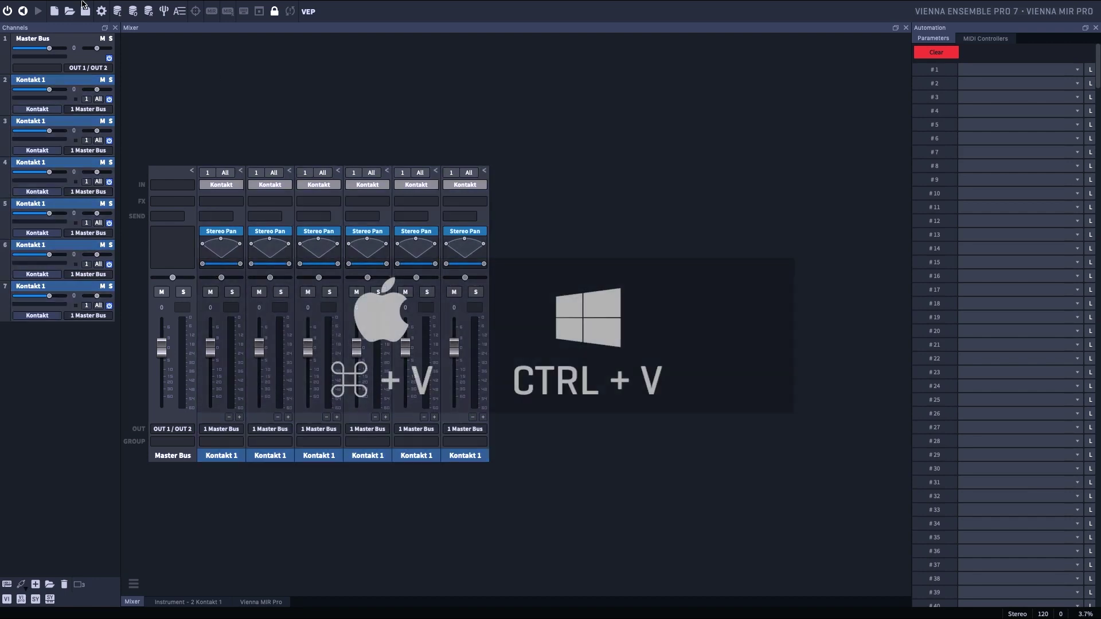
left_click(197, 7)
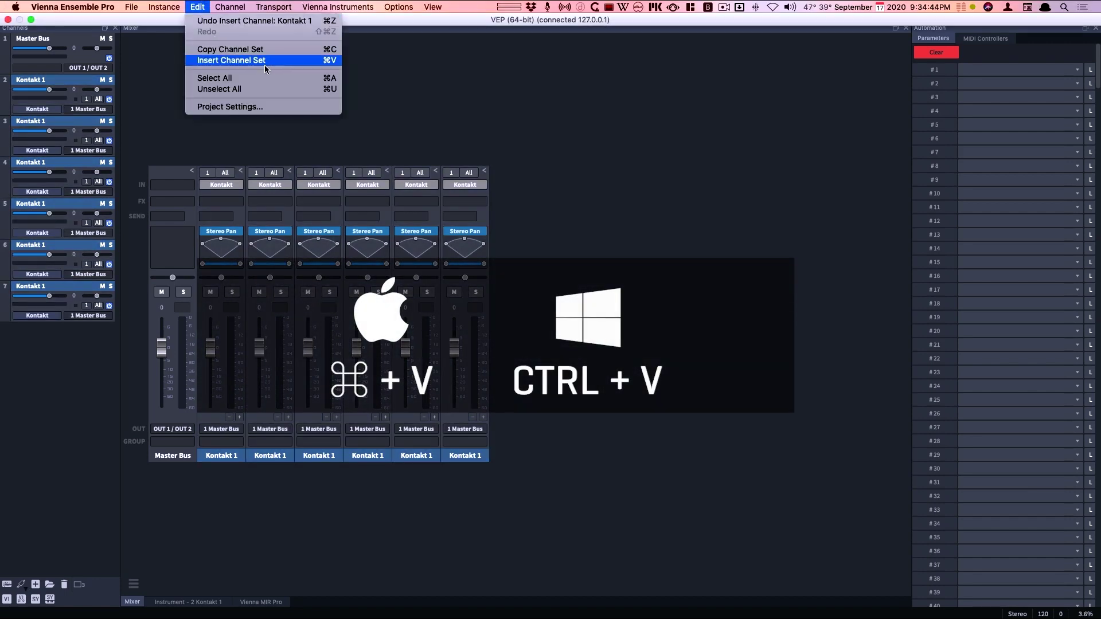
left_click(322, 62)
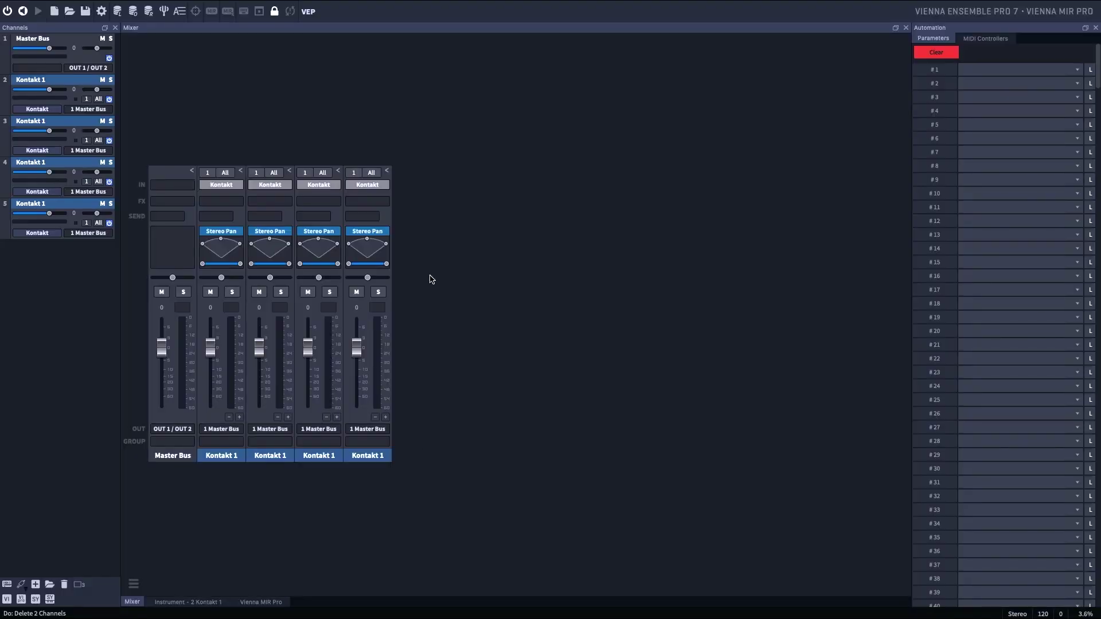
Rename the four selected Kontakt 1 channels 'Trumpet', numbering them Trumpet 1 to Trumpet 4.
left_click_drag(419, 132, 217, 480)
right_click(217, 457)
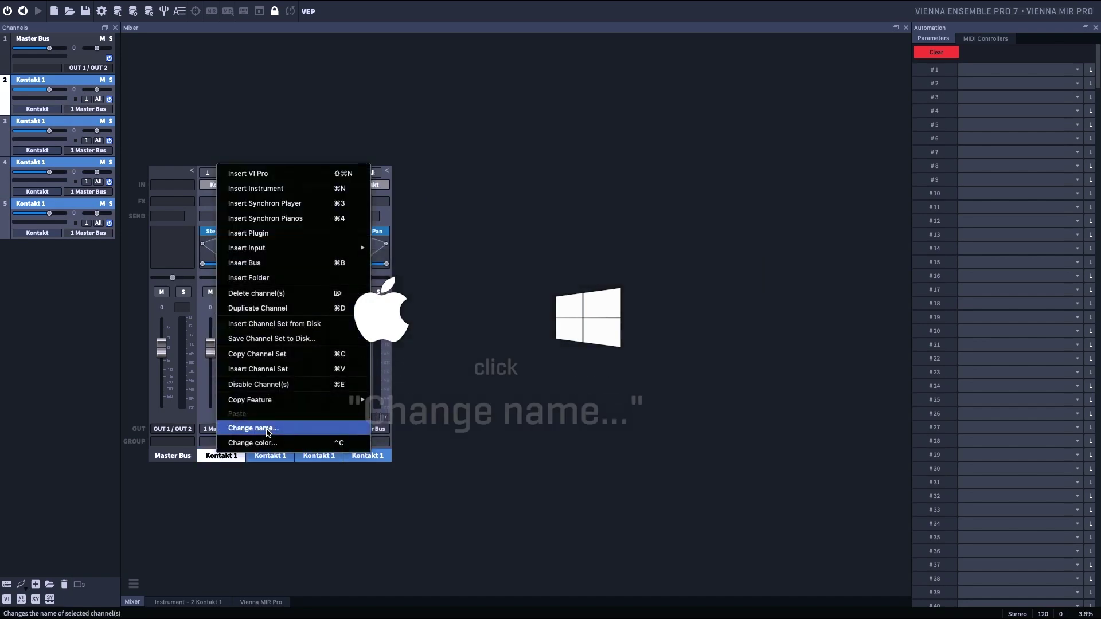
left_click(267, 429, "alt")
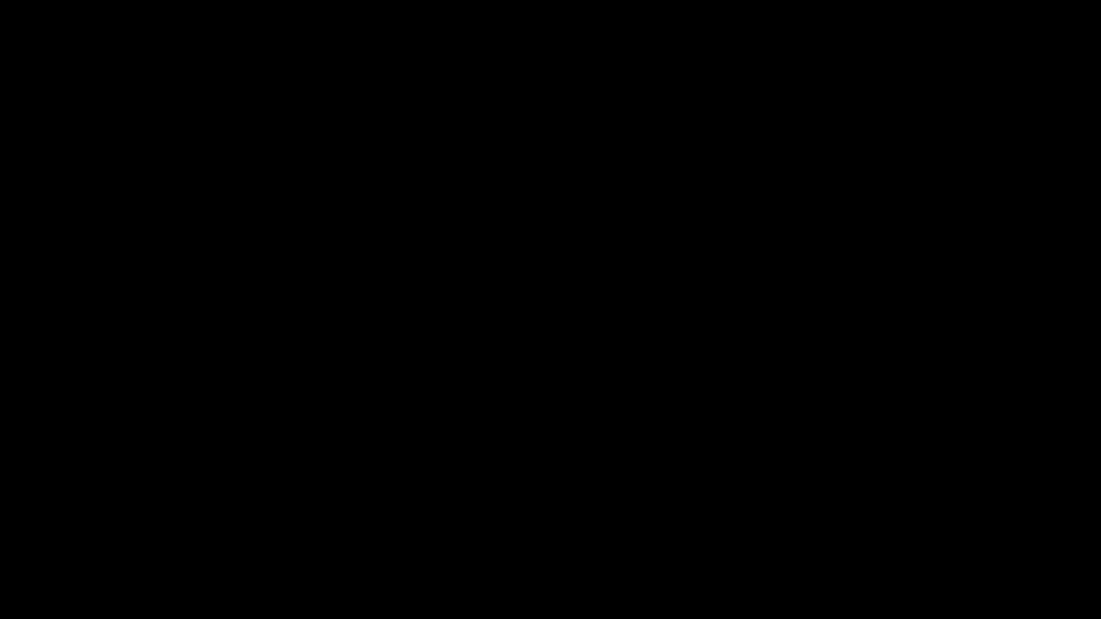
type("Trumpet")
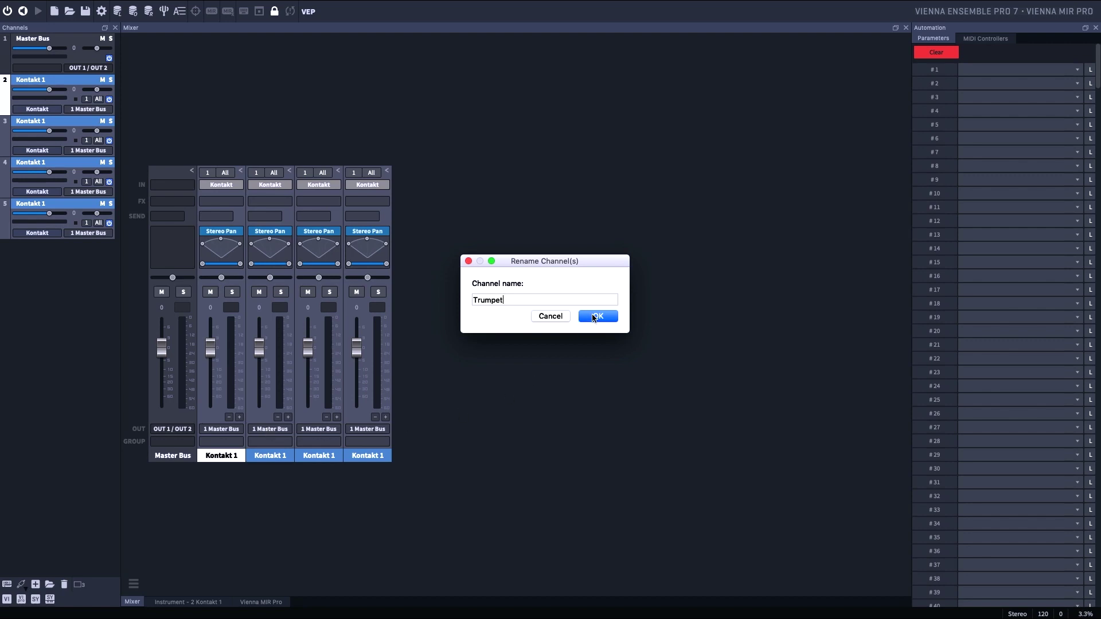
left_click(594, 317)
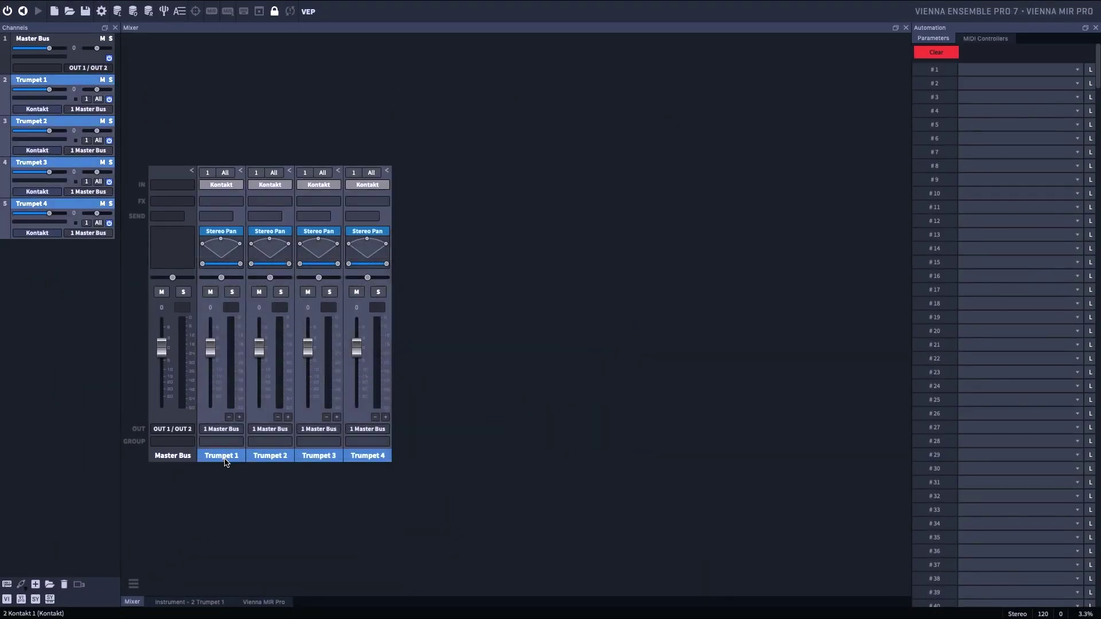
Colour the four Trumpet channels gold through the system colour dialog, with hue around 41°.
key("ctrl+c")
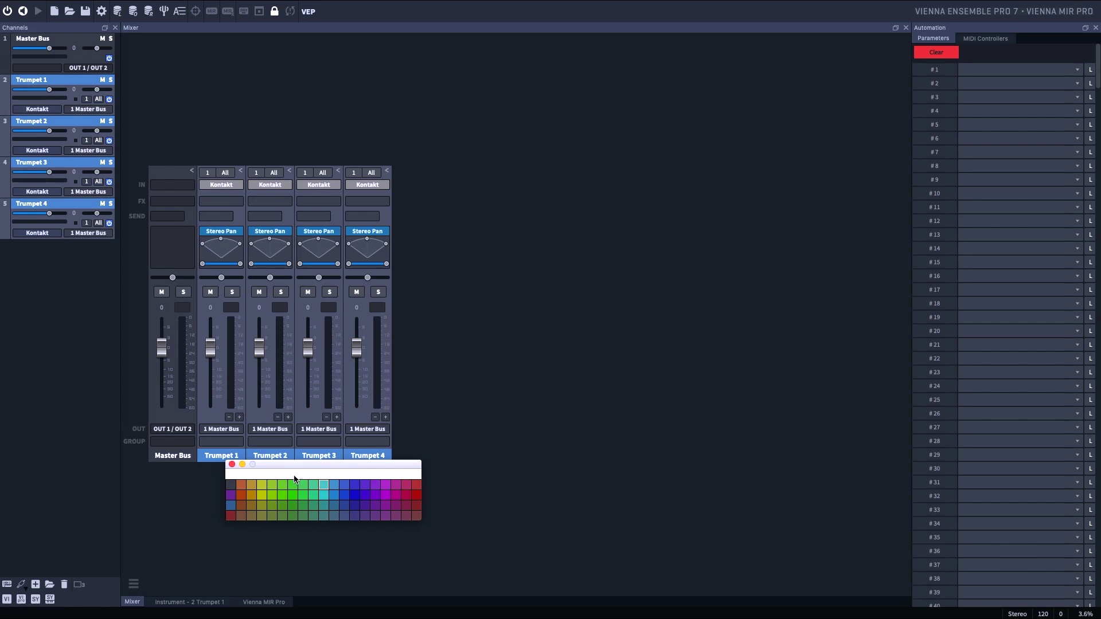
left_click(288, 476)
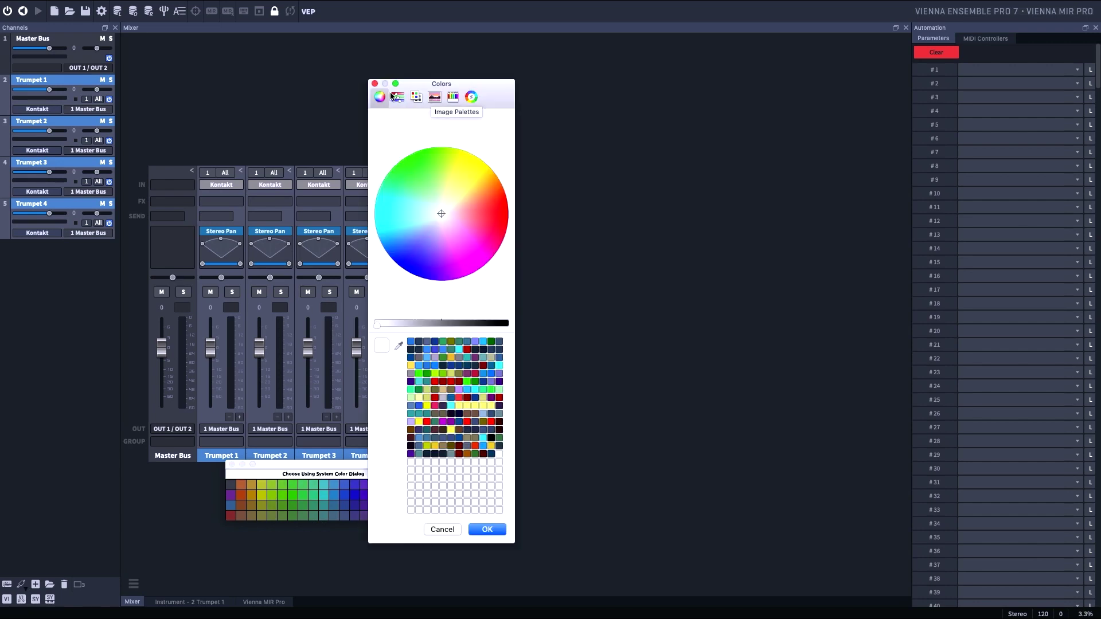
left_click(471, 97)
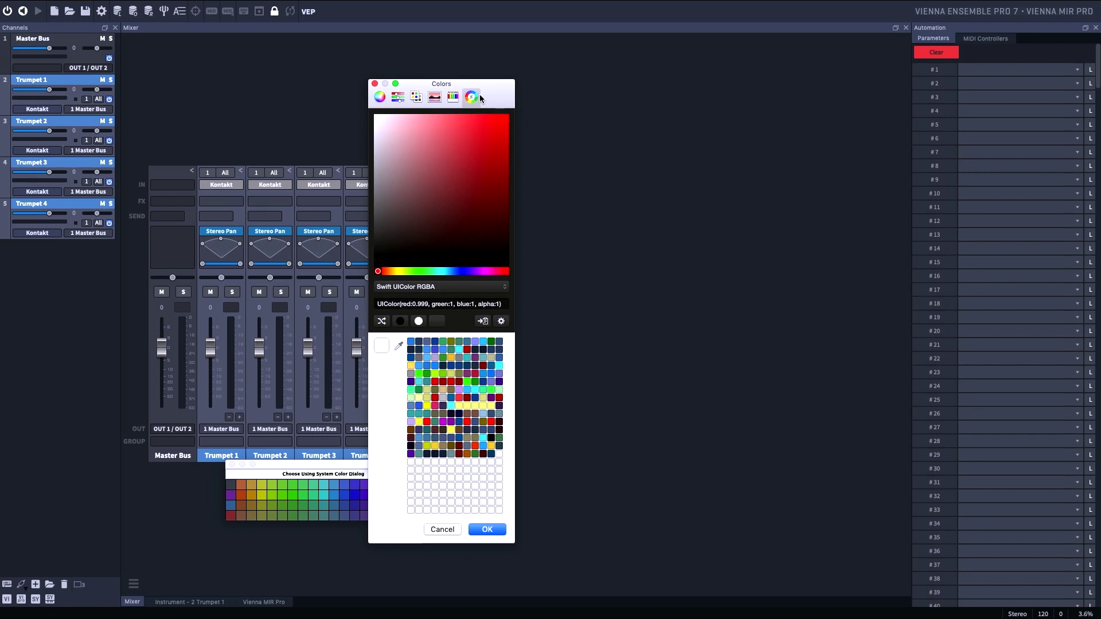
left_click(392, 273)
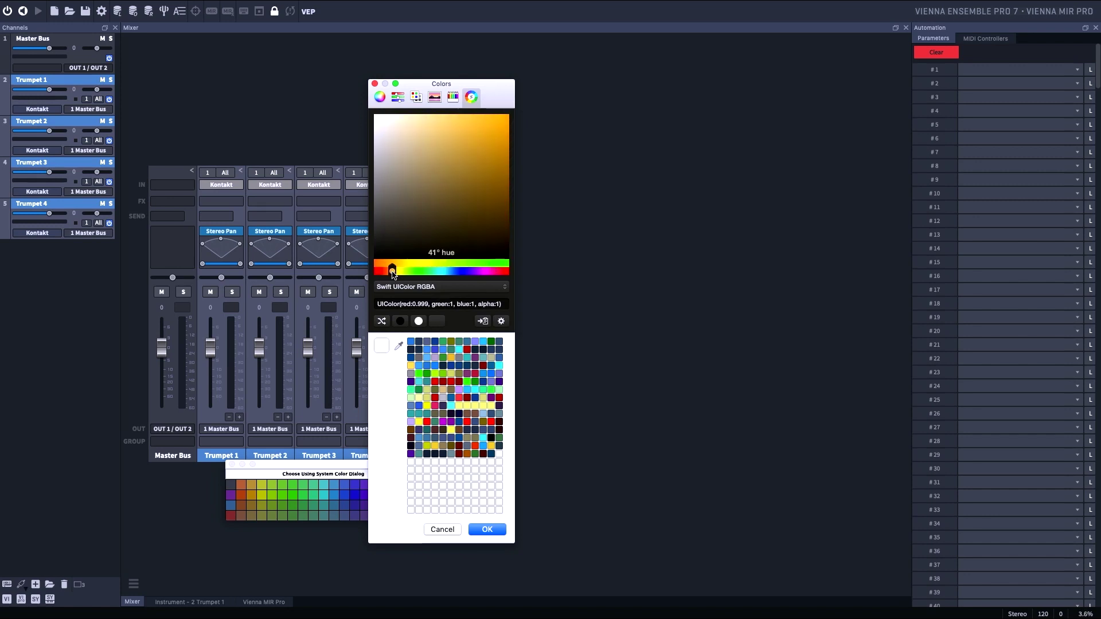
mouse_move(423, 216)
left_mouse_down()
mouse_move(432, 230)
mouse_move(437, 182)
mouse_move(419, 191)
left_mouse_up()
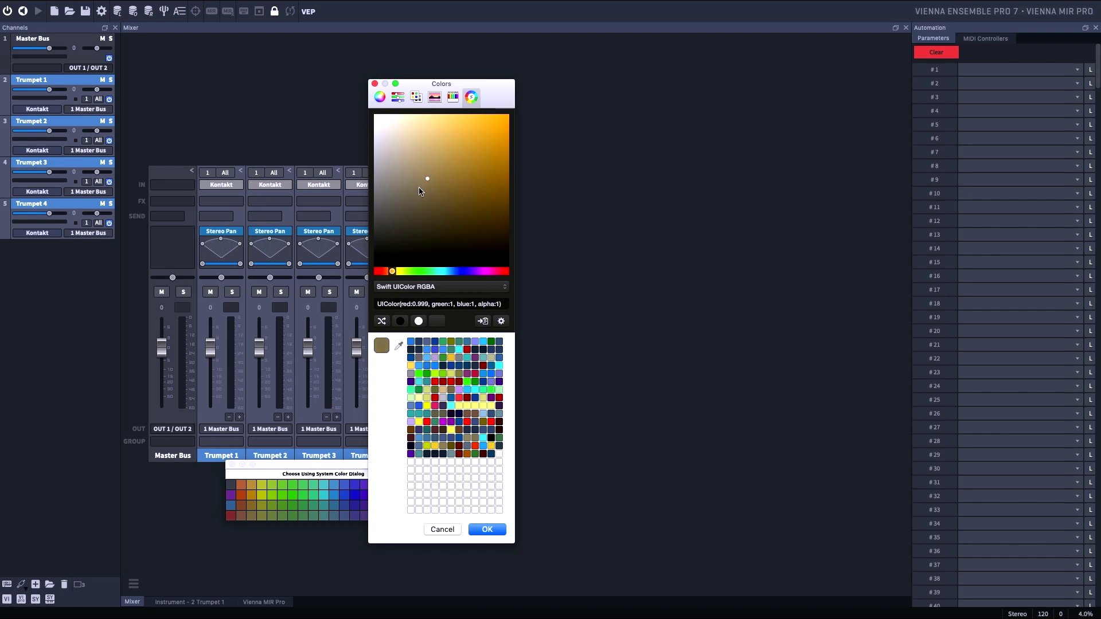
left_click_drag(380, 345, 496, 455)
left_click(487, 529)
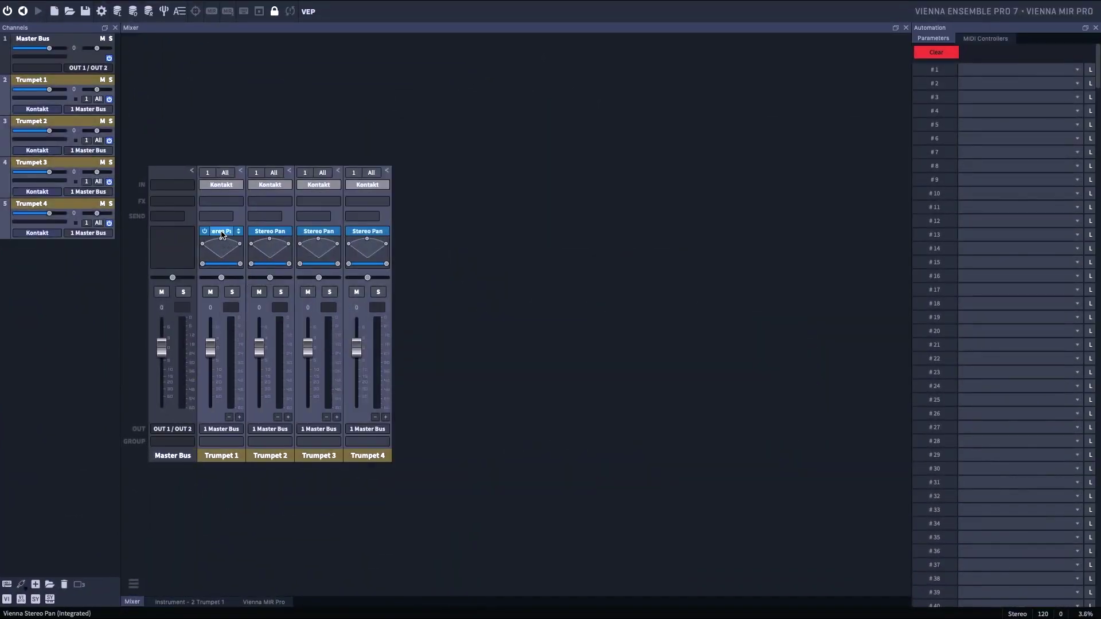
Remove Stereo Pan from the Trumpet channels and add a green bus named Reverb.
left_click(222, 234, "alt")
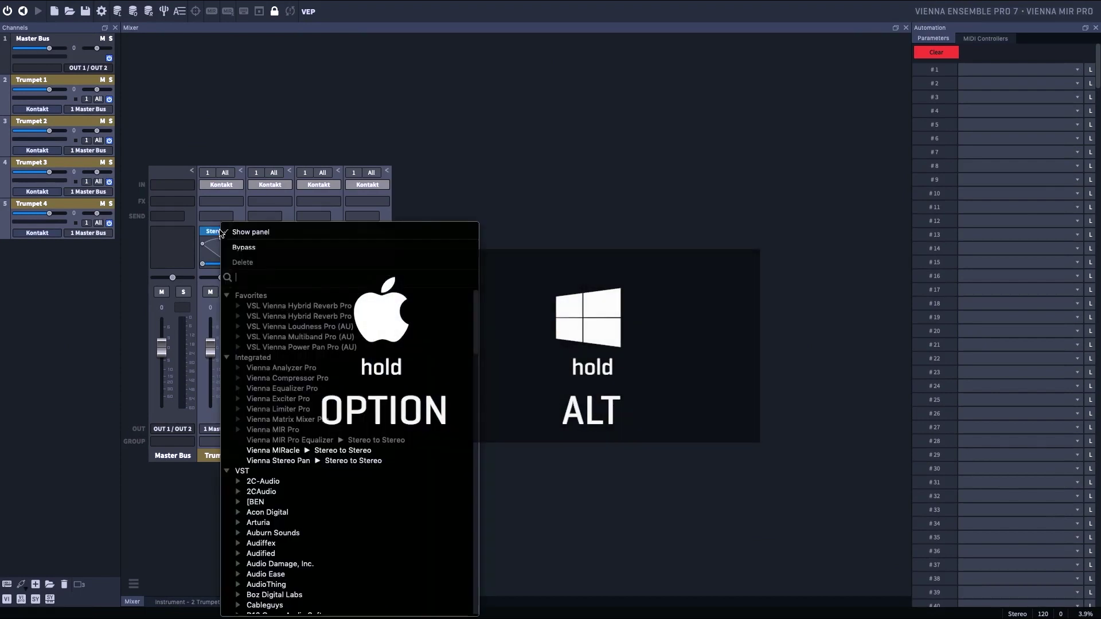
left_click(243, 262)
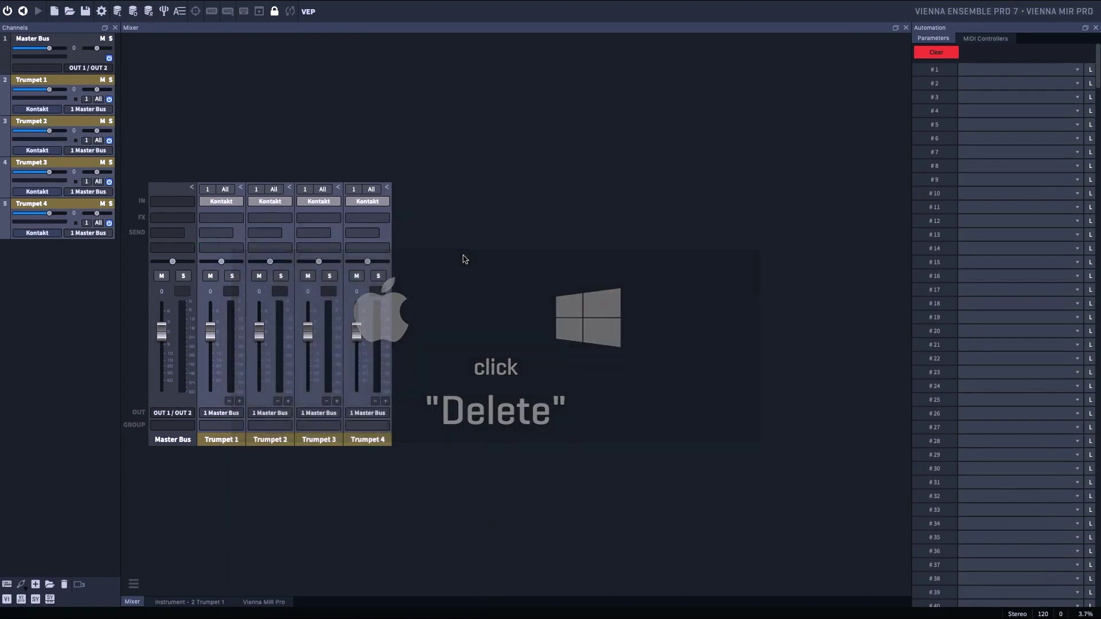
key("ctrl+b")
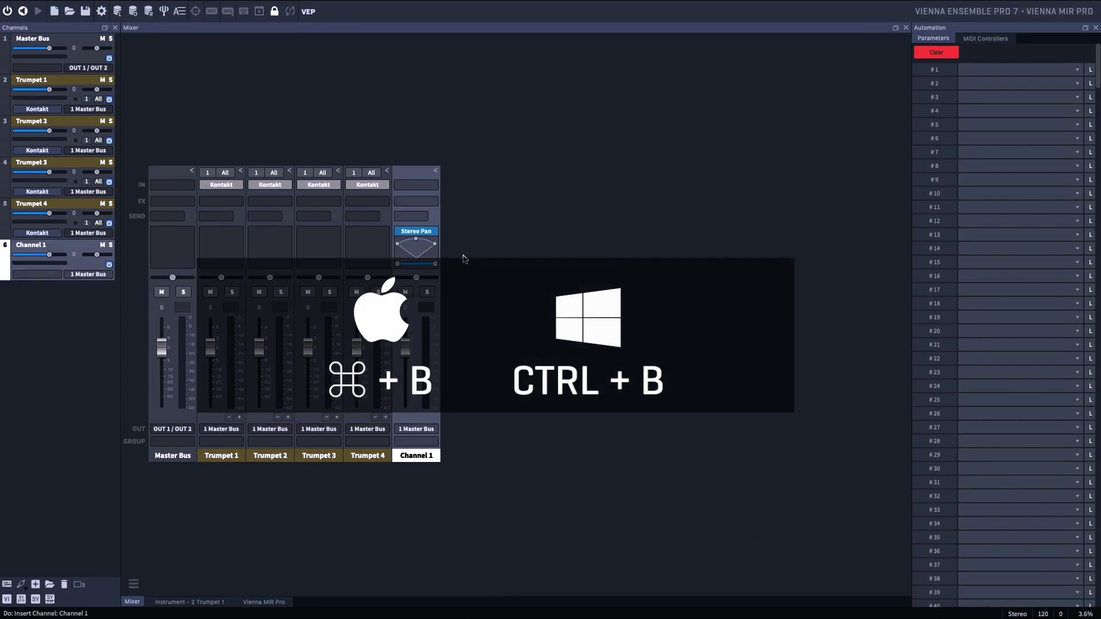
right_click(408, 455)
left_click(427, 445)
type("Reverb")
key("Return")
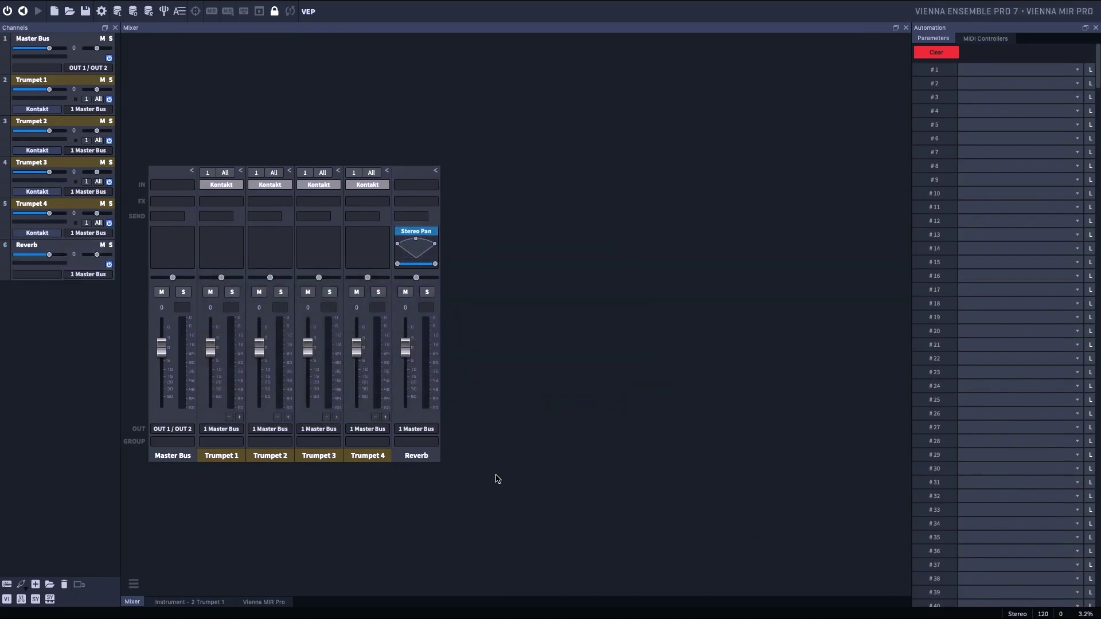
right_click(408, 455)
left_click(488, 488)
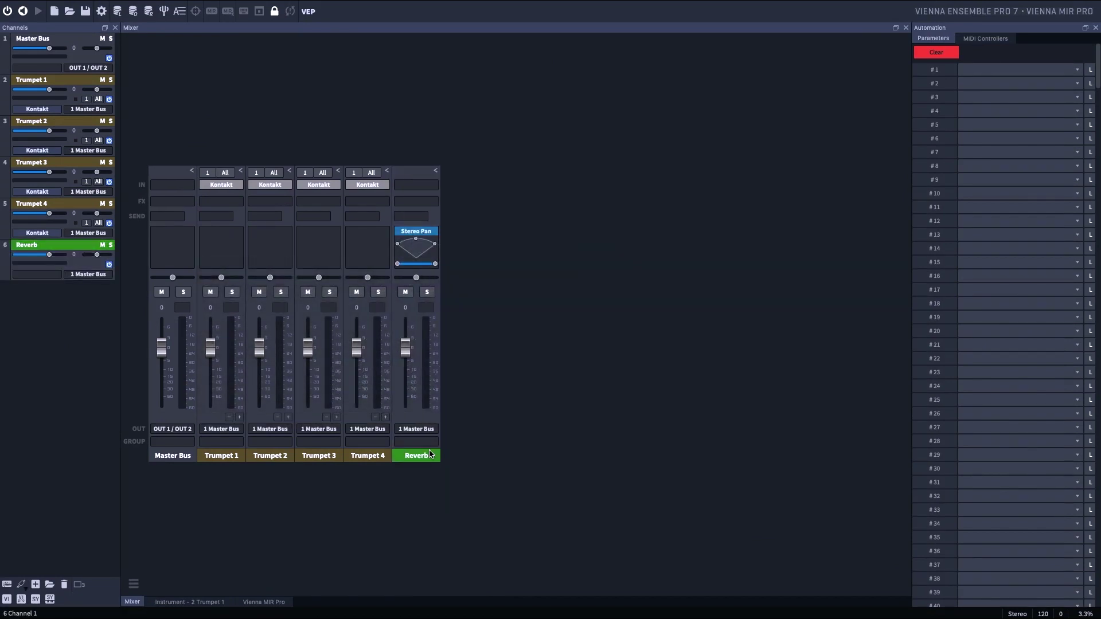
Give Trumpet 1 a pre-fader send to the 6 Reverb bus at level 0.
left_click_drag(210, 145, 218, 223)
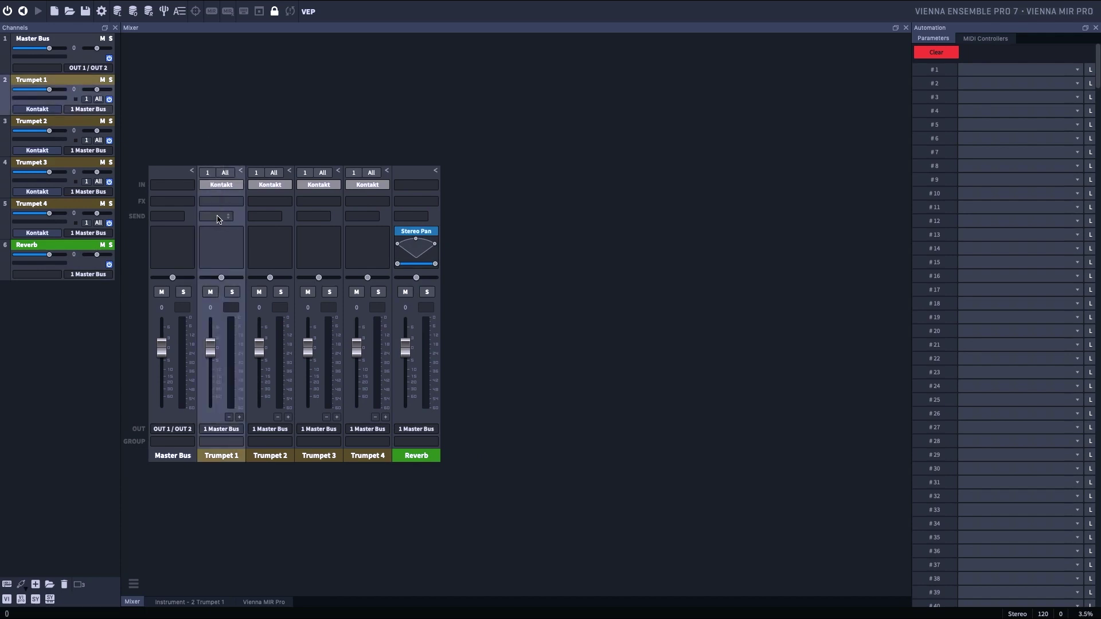
left_click(218, 217)
mouse_move(218, 232)
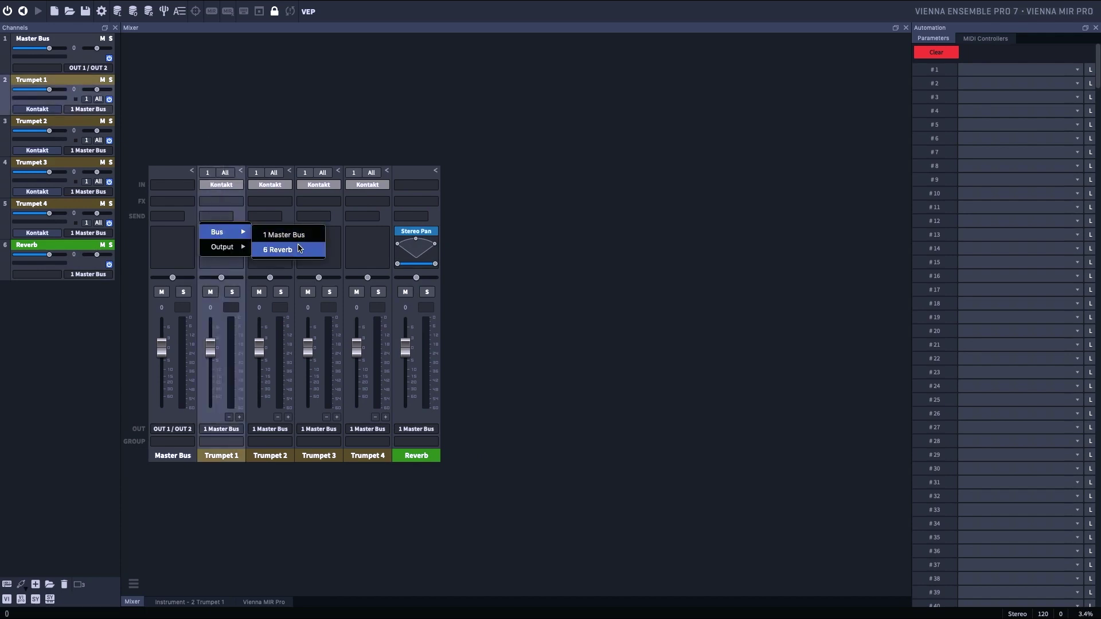
left_click(281, 248)
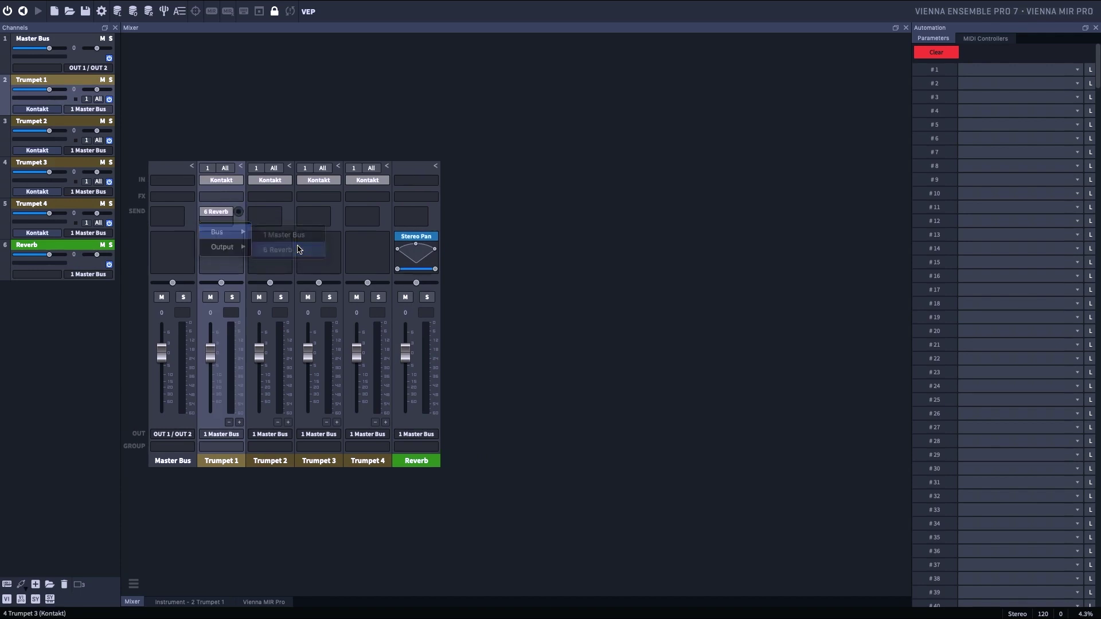
left_click(215, 211)
left_click(234, 228)
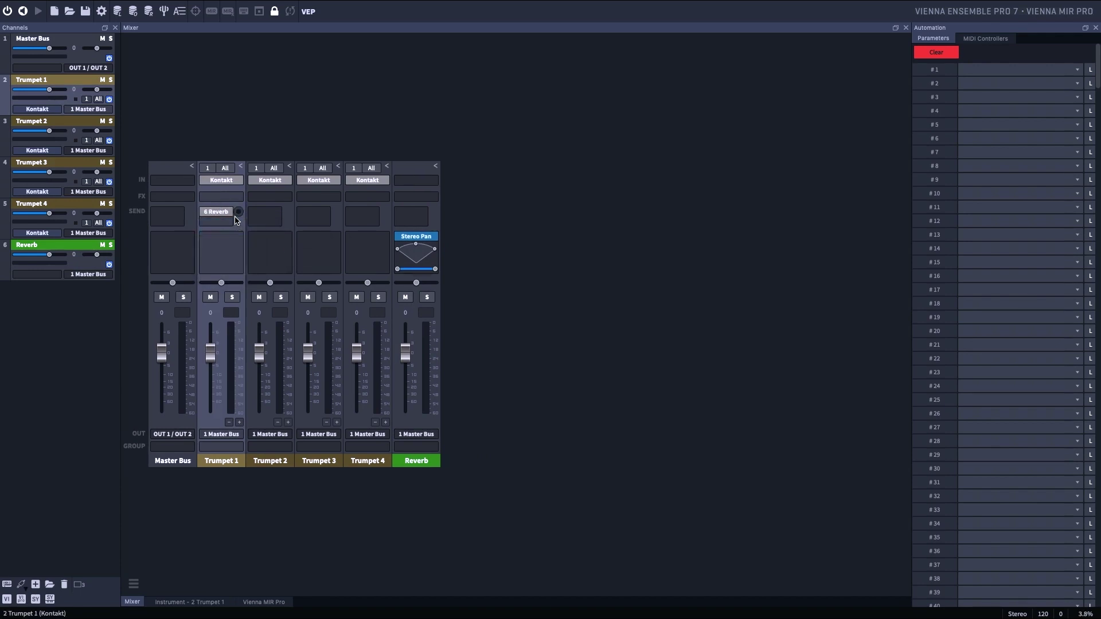
double_click(238, 212)
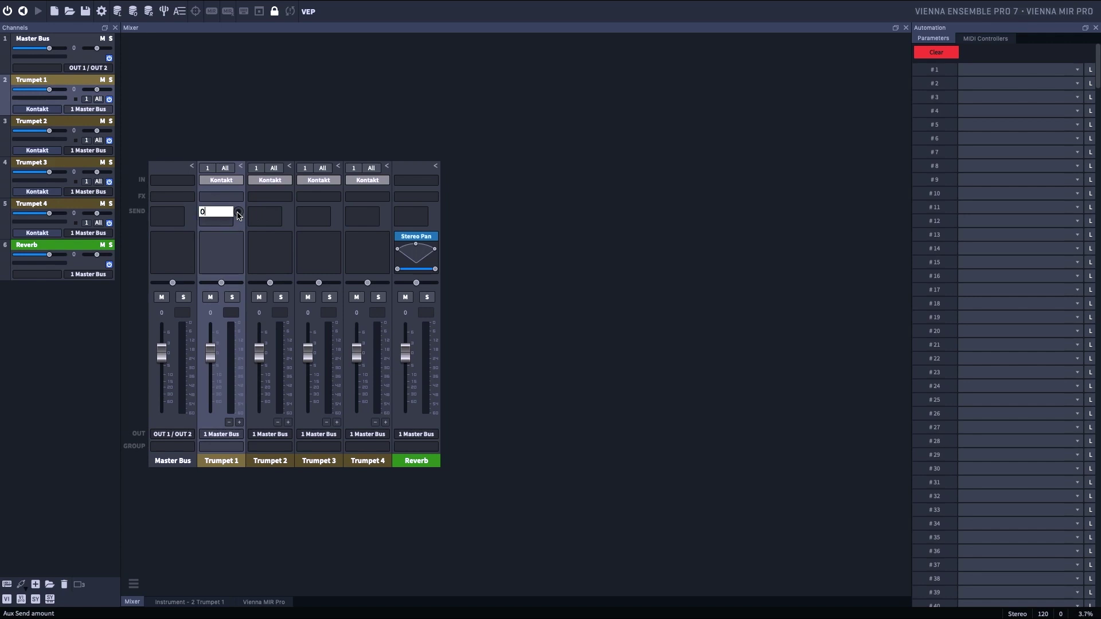
key("Return")
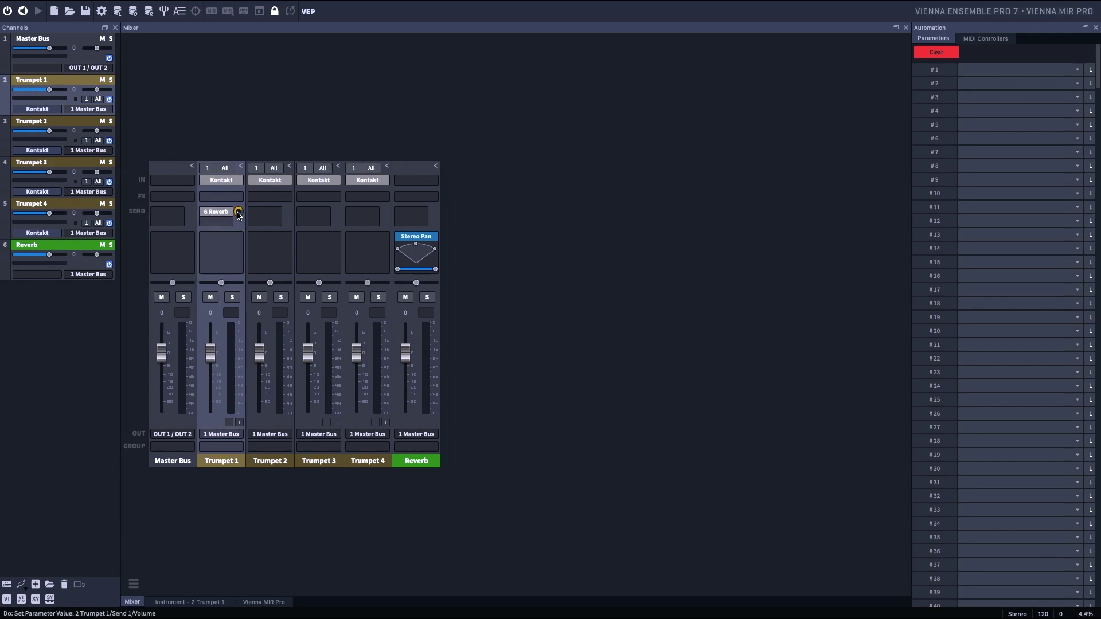
Copy Trumpet 1's sends using Copy Feature > Sends.
left_click(228, 118)
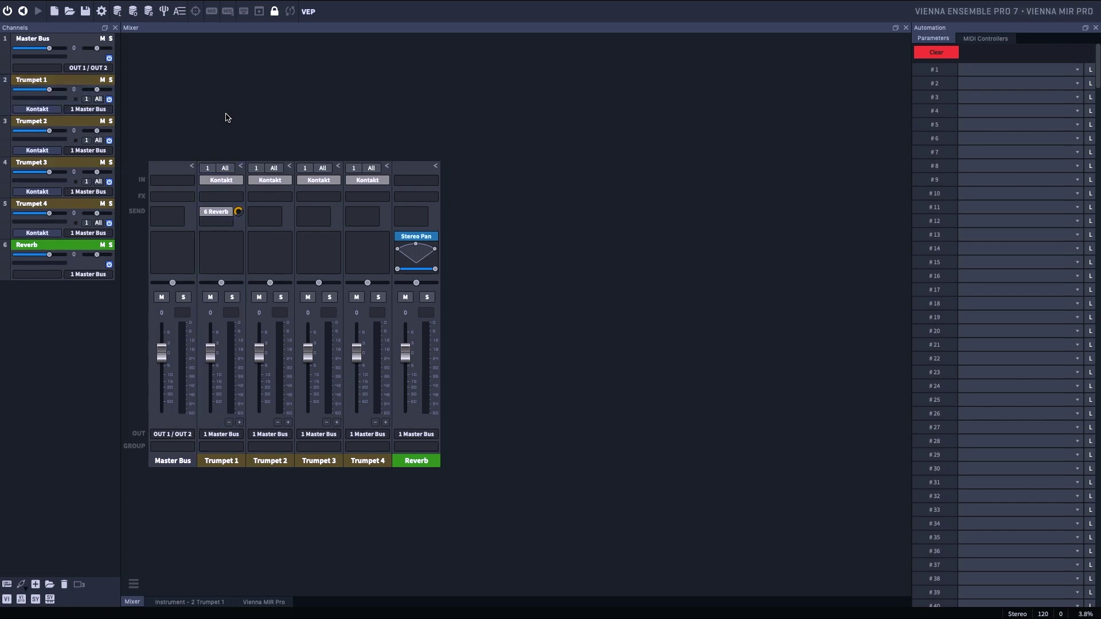
left_click(220, 463)
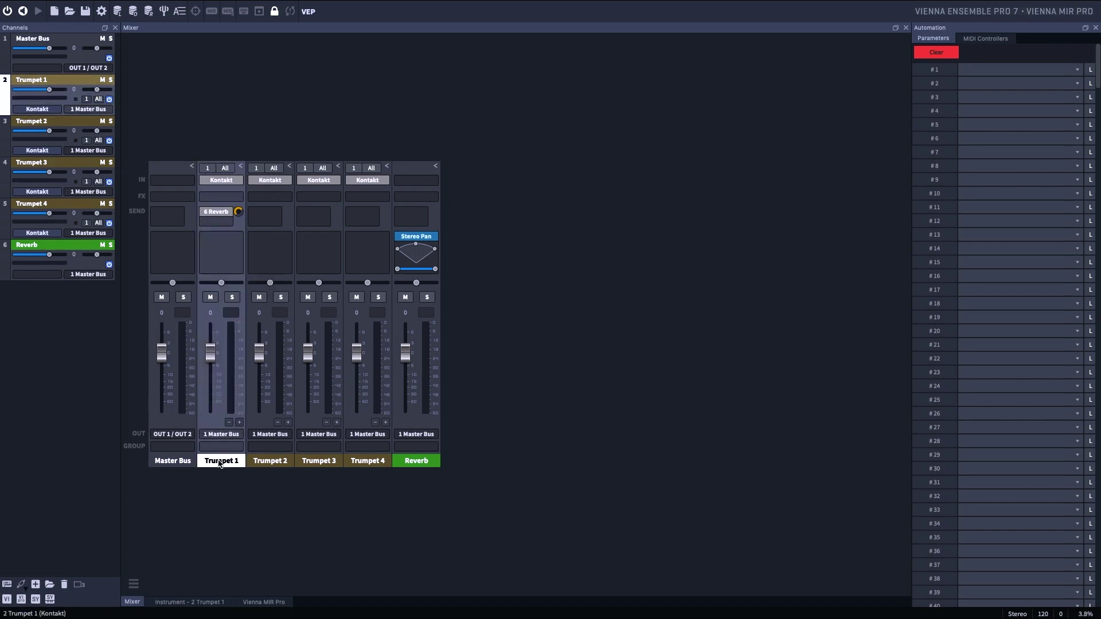
right_click(220, 463)
mouse_move(233, 407)
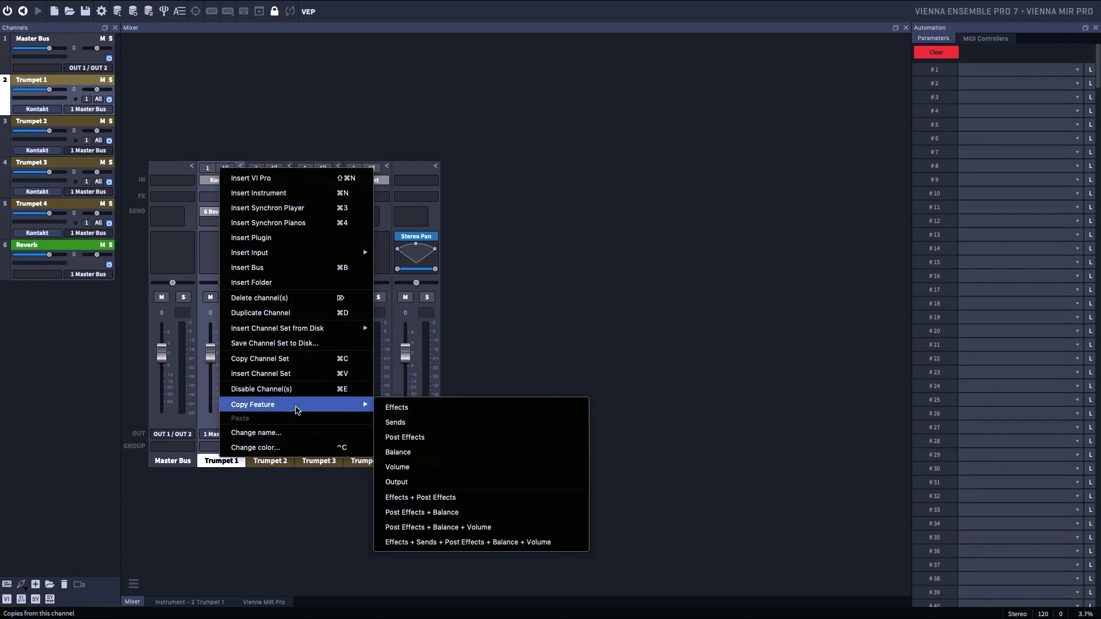
left_click(414, 423)
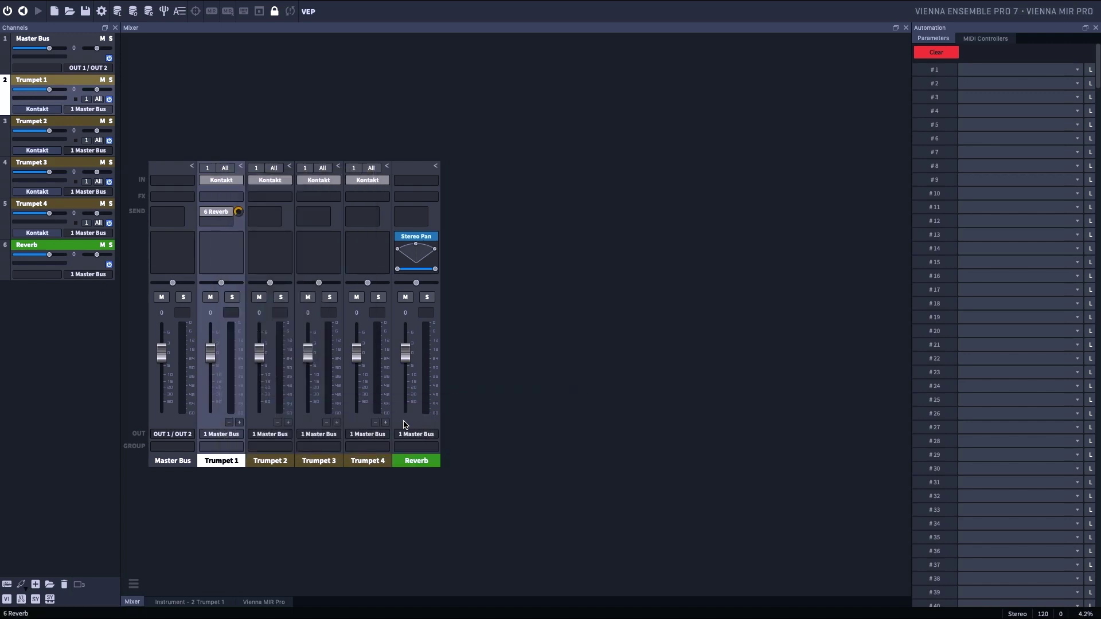
Paste the reverb send onto Trumpets 2, 3 and 4, then clear the selection.
left_click(279, 462)
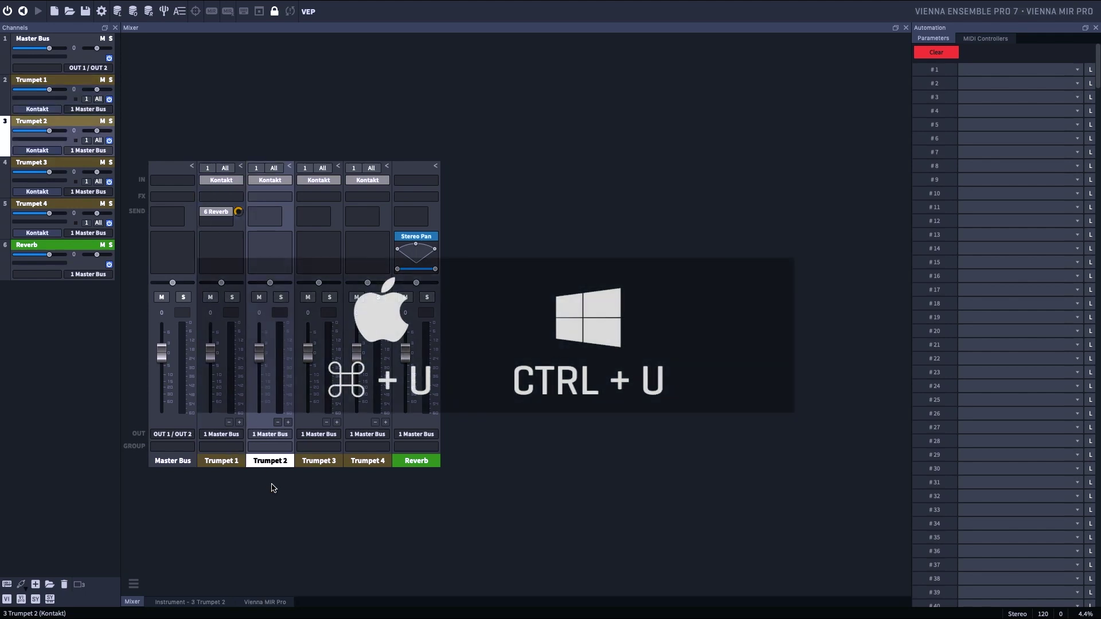
key("ctrl+u")
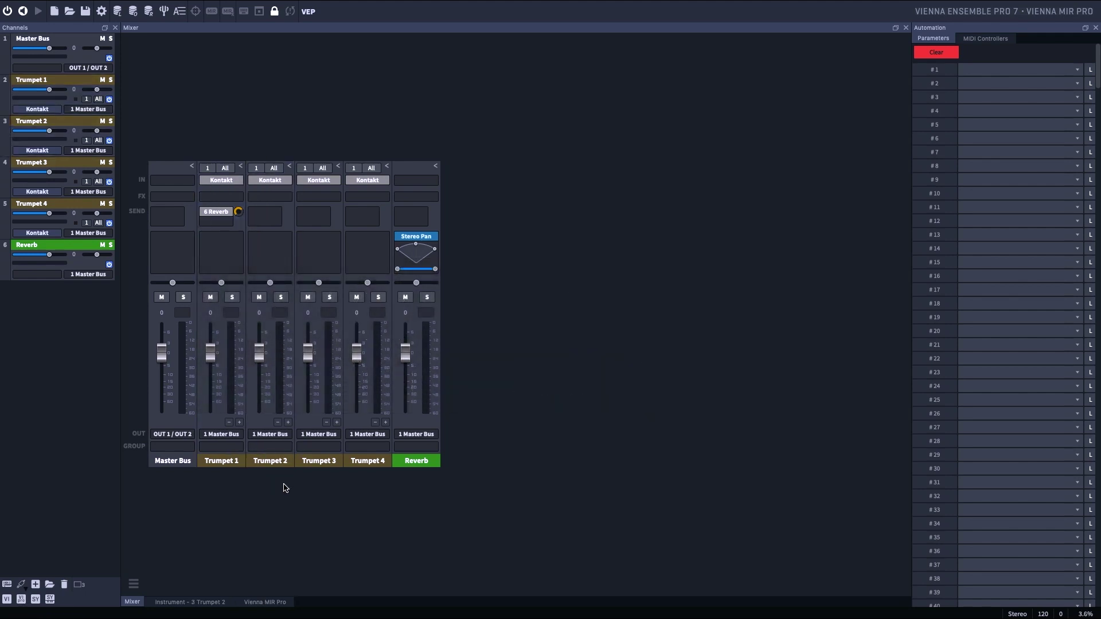
left_click_drag(269, 481, 364, 441)
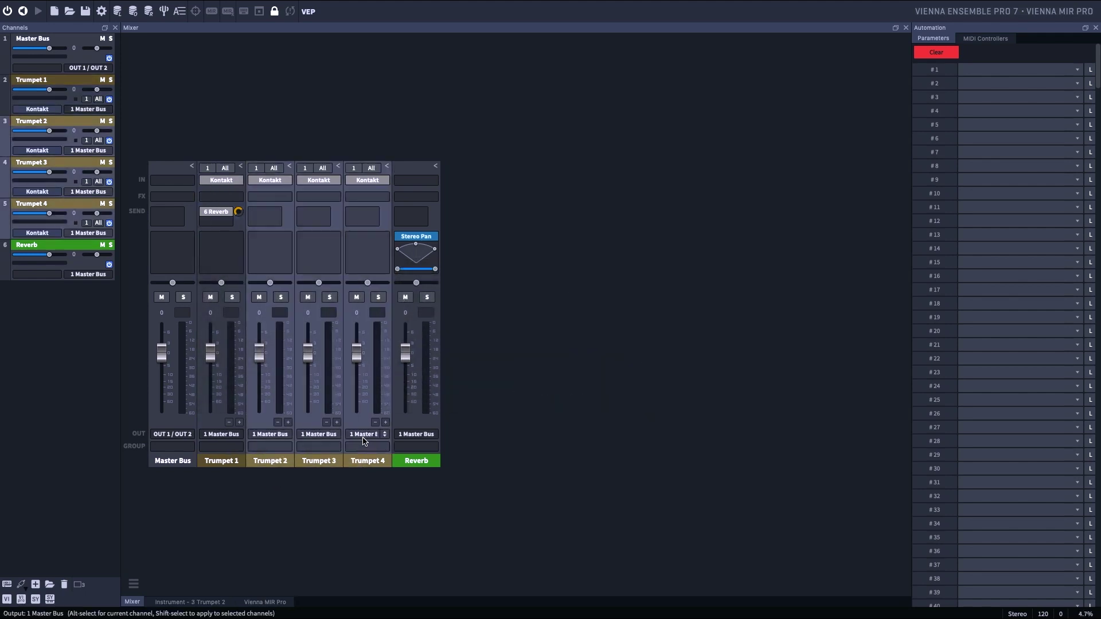
right_click(273, 466)
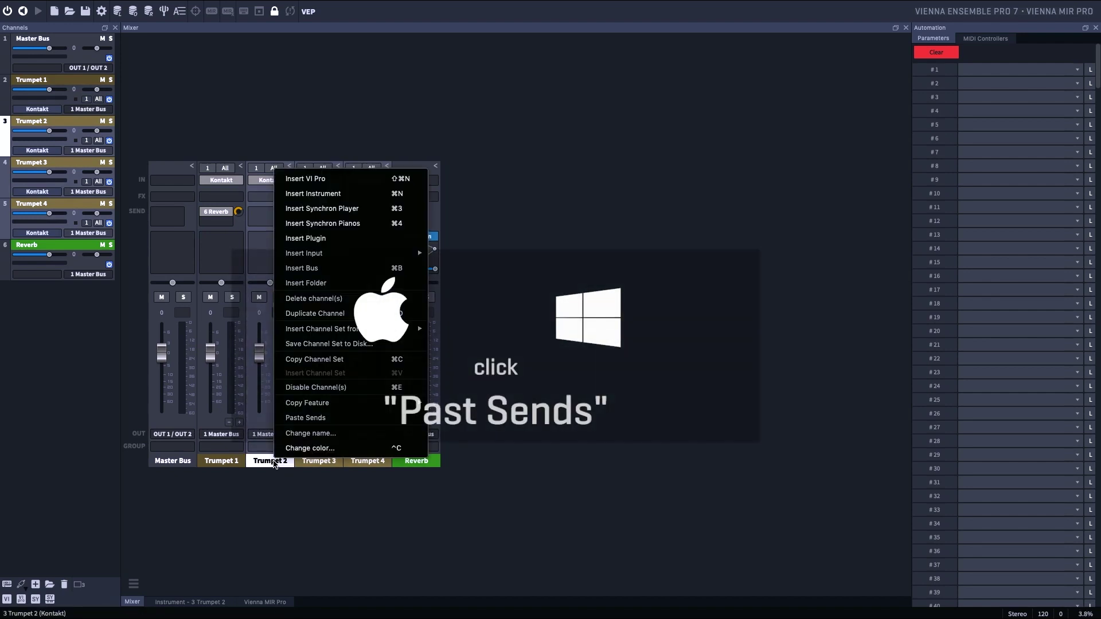
left_click(296, 417)
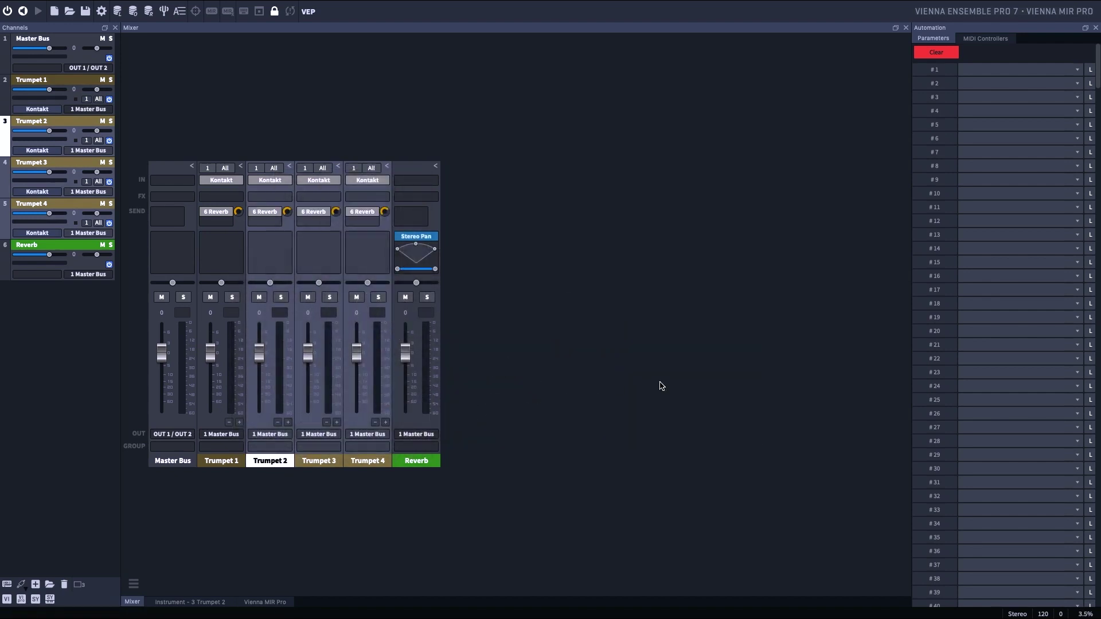
left_click(661, 386)
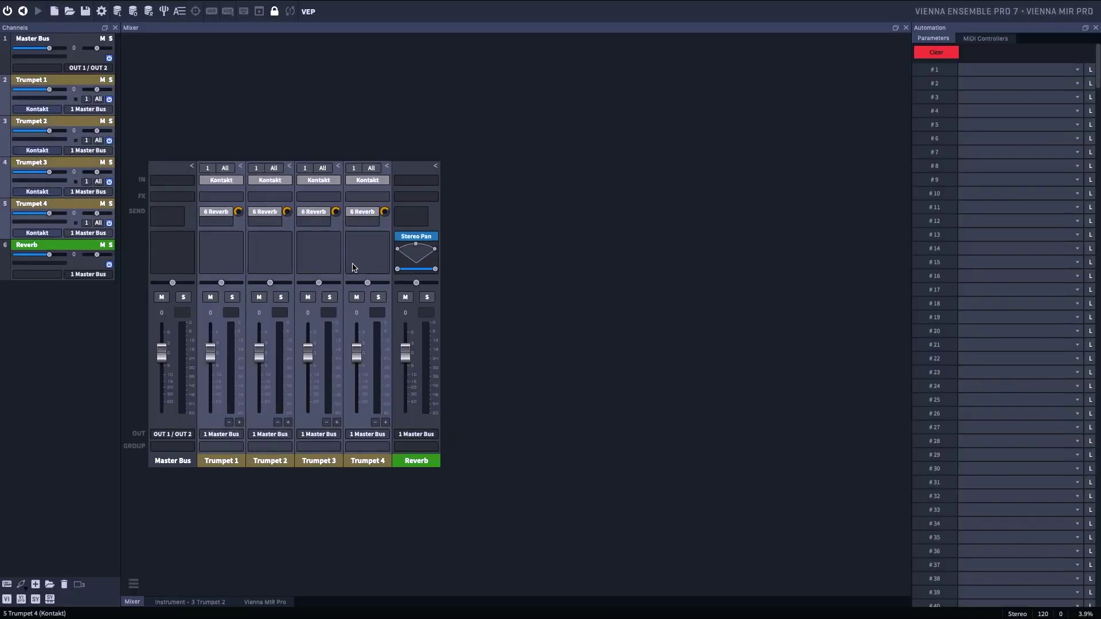
Assign port 1 from Trumpet 1's MIDI port menu so the four trumpets get channels 1–4.
left_click(208, 169)
left_click(230, 213, "alt")
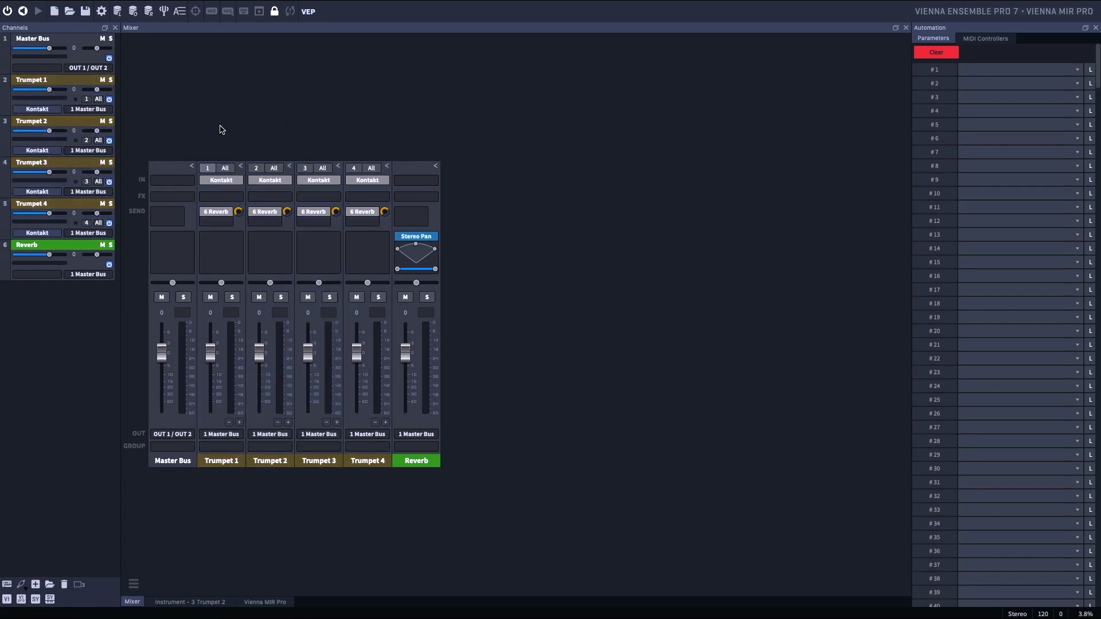
left_click_drag(205, 129, 357, 213)
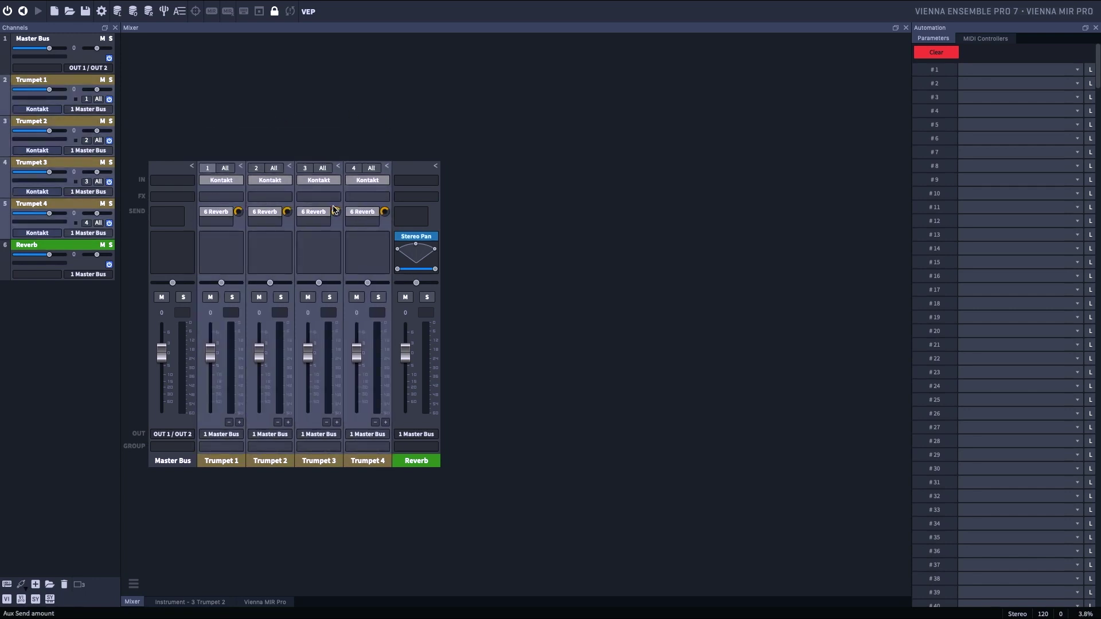
left_click(208, 168)
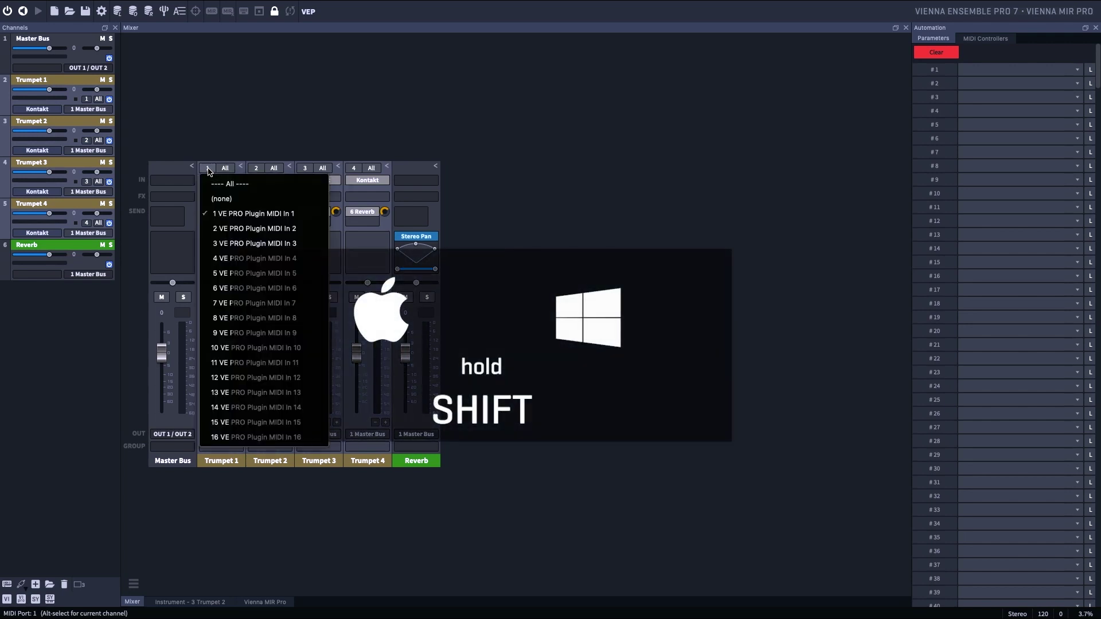
left_click(215, 213, "shift")
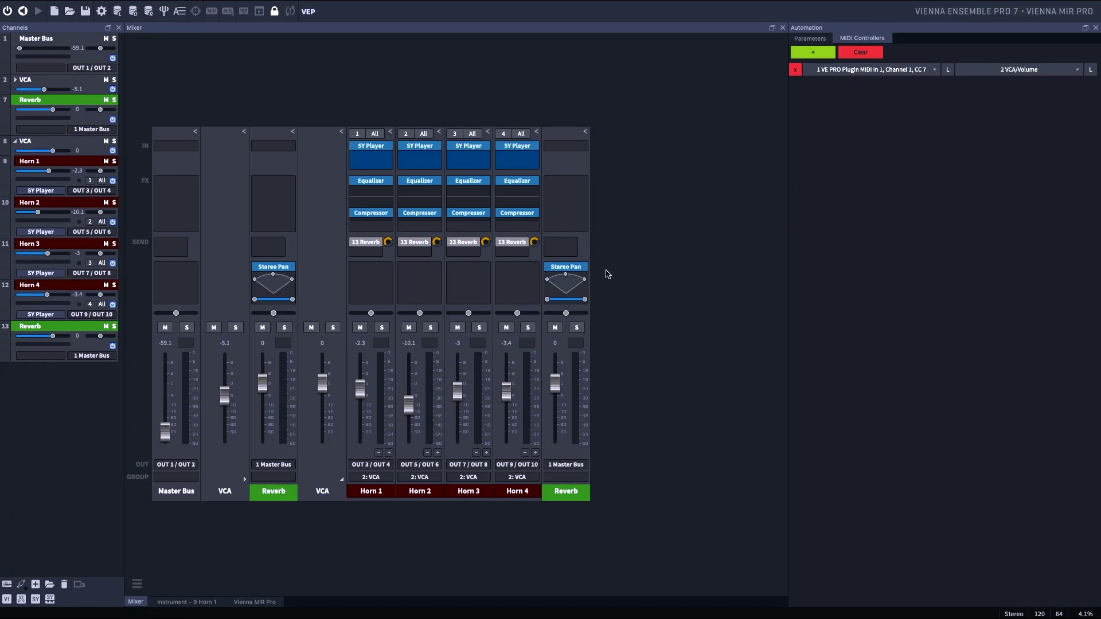
Delete the Stereo Pan insert from the Reverb channel.
right_click(565, 267)
left_click(570, 264)
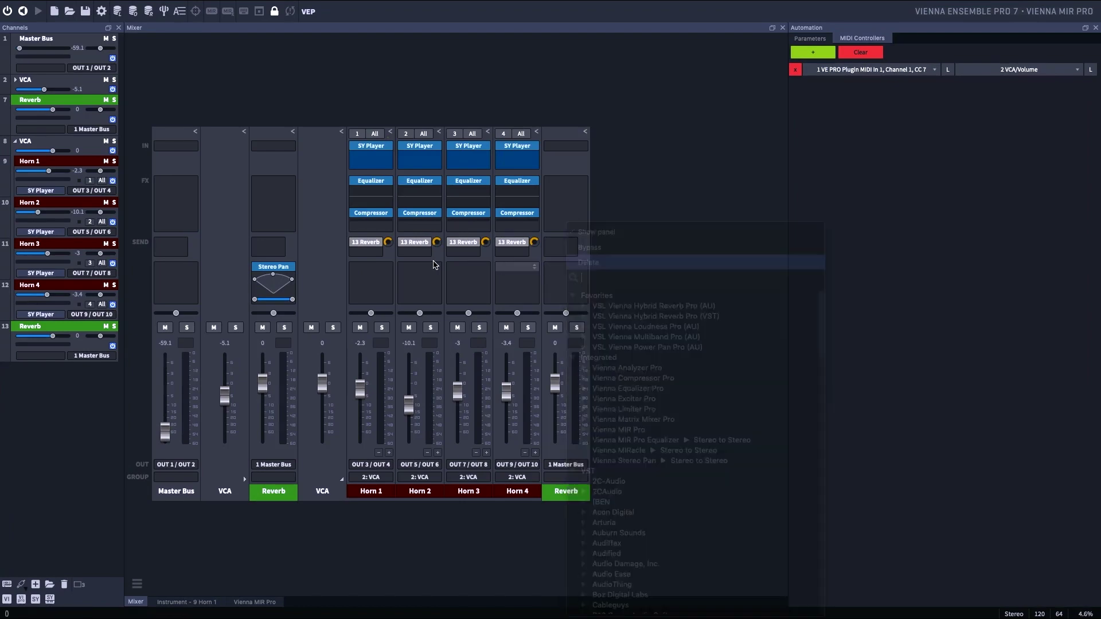
left_click(273, 267)
left_click(277, 265)
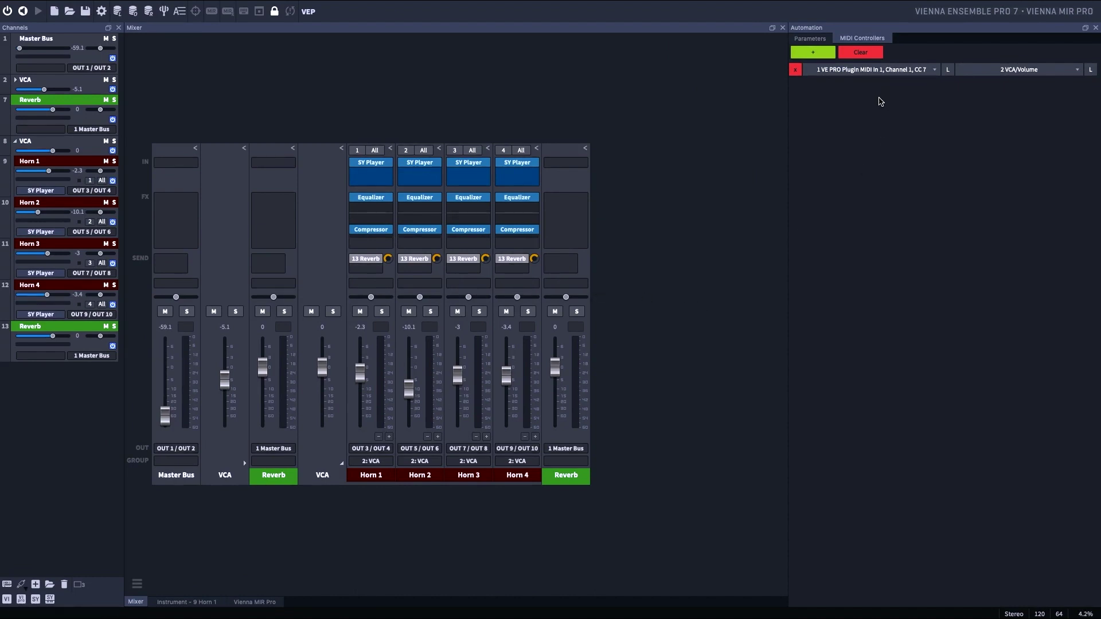
Add a new MIDI controller mapping targeting 8 VCA Volume.
left_click(813, 54)
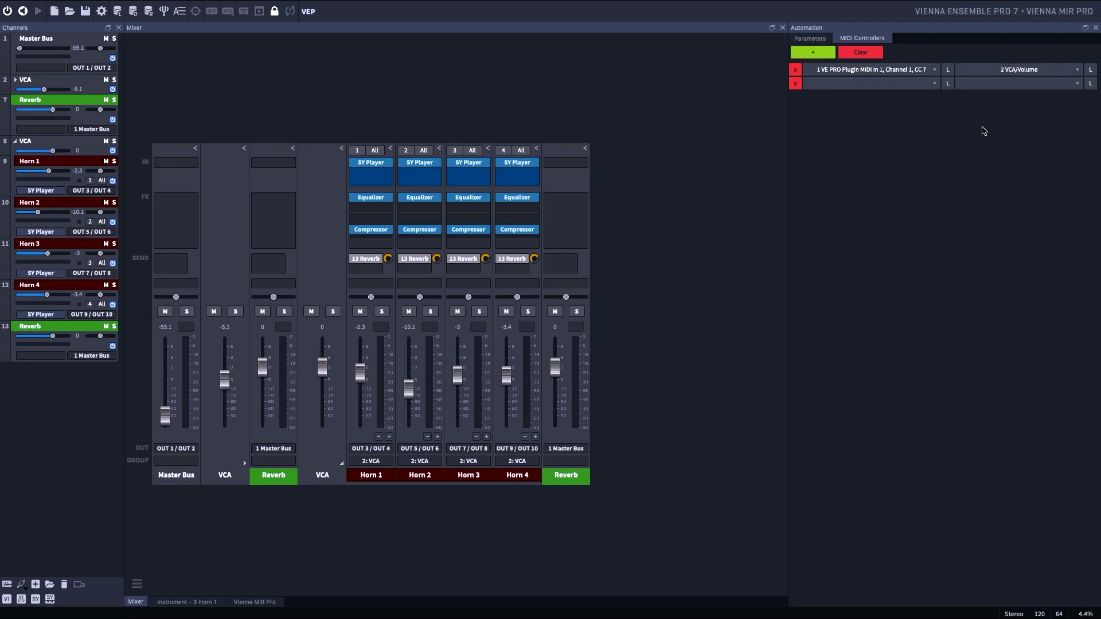
left_click(1011, 85)
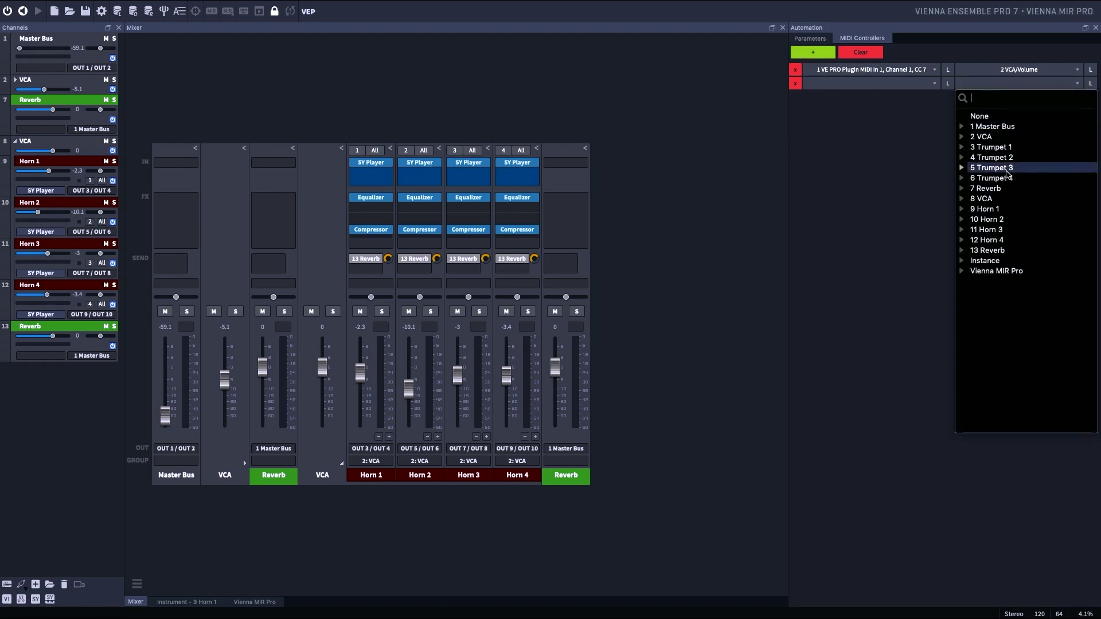
left_click(962, 199)
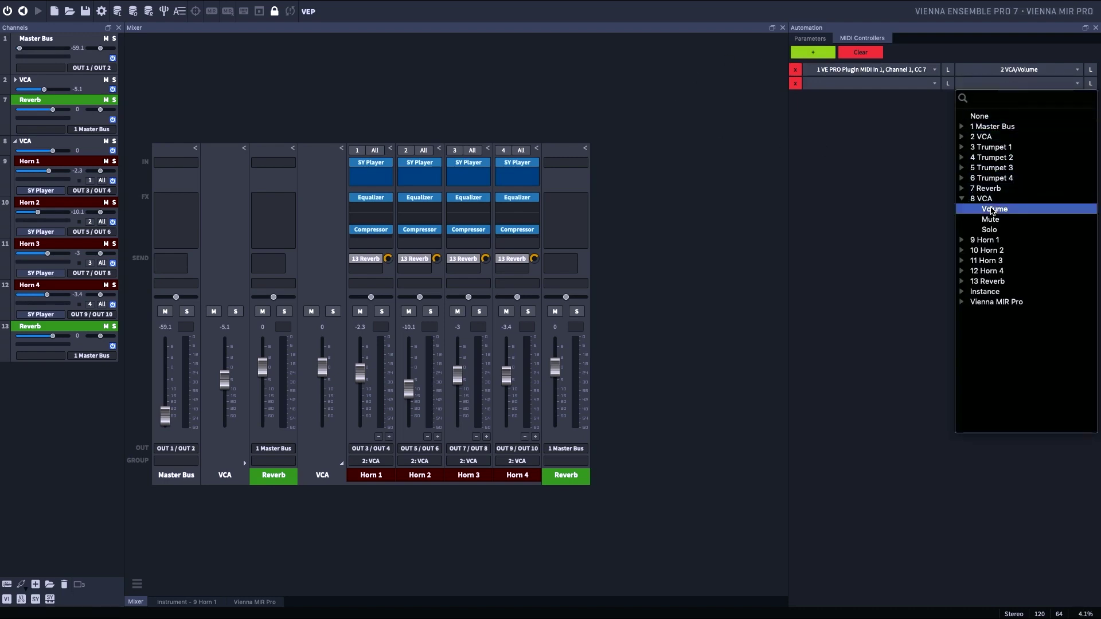
left_click(1000, 210)
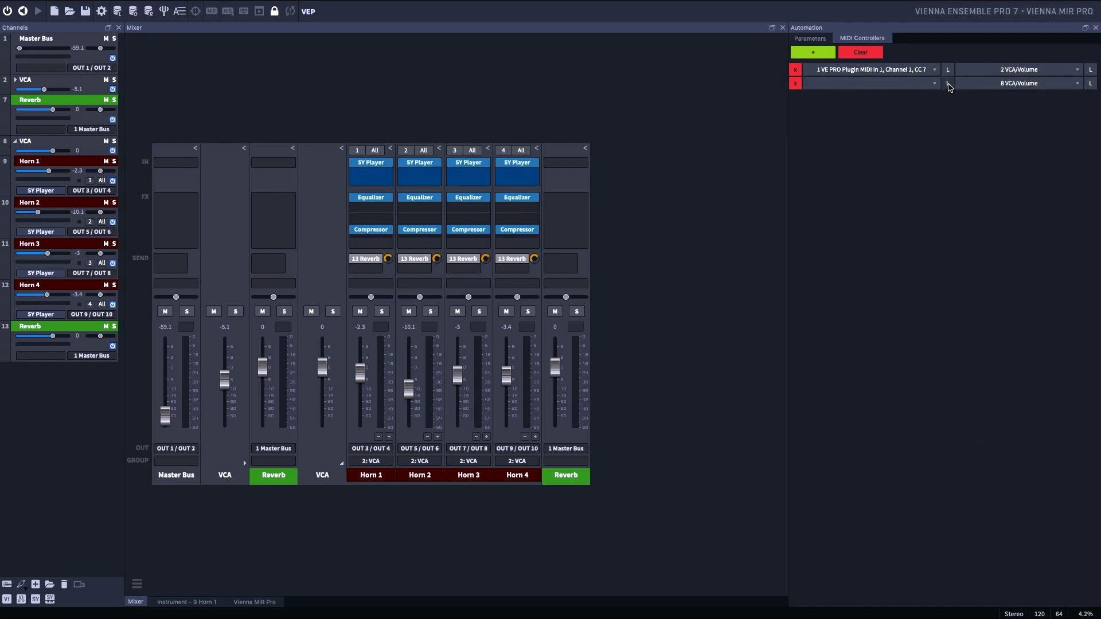